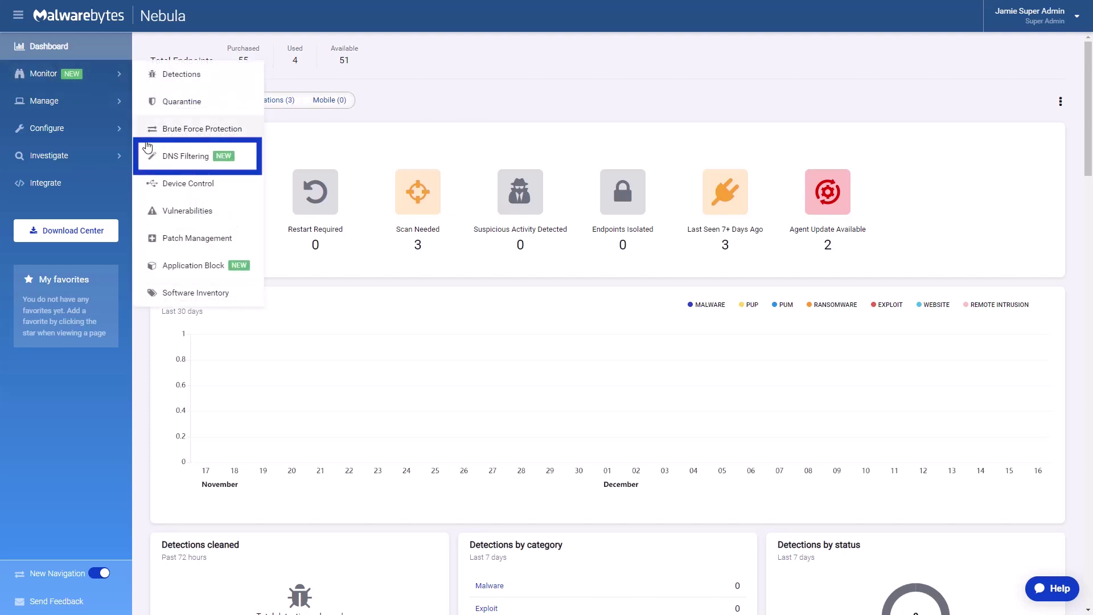
- Start a new rule from the DNS Filtering Rules list
left_click(155, 156)
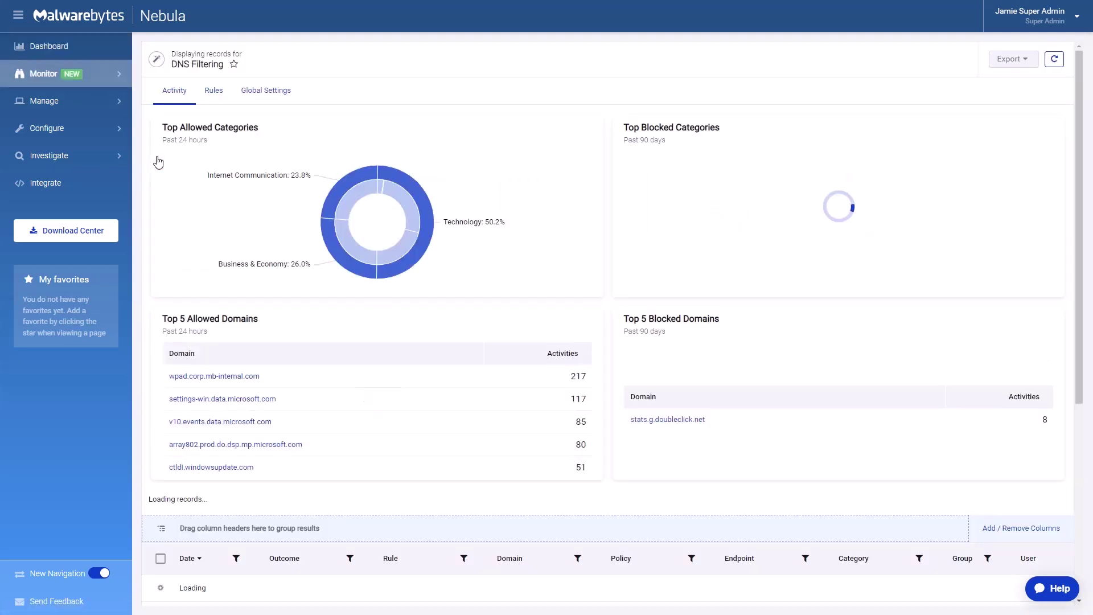
left_click(215, 100)
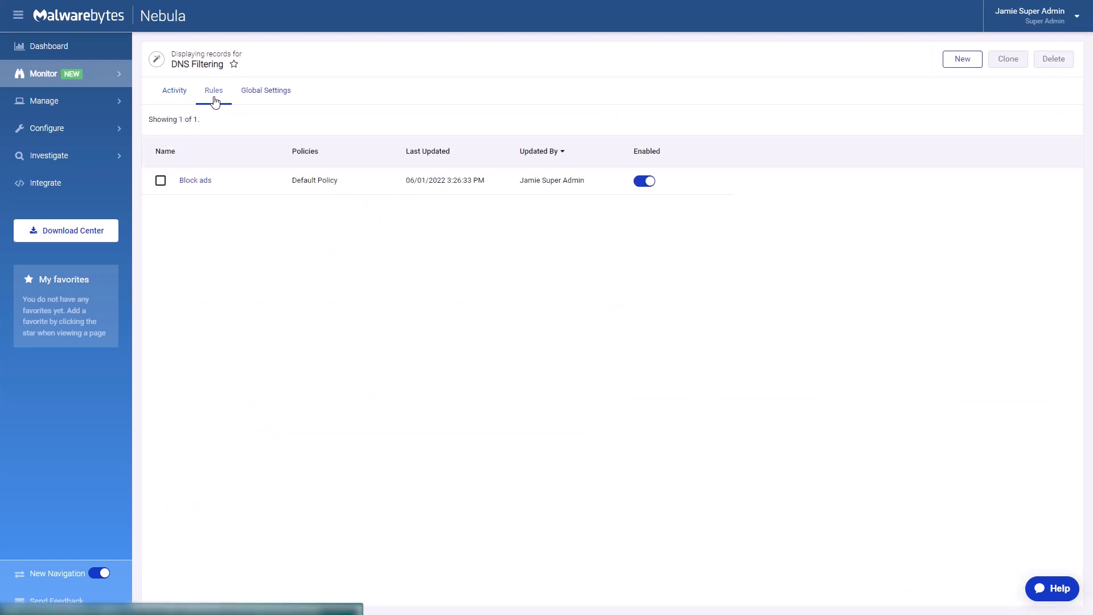
left_click(961, 60)
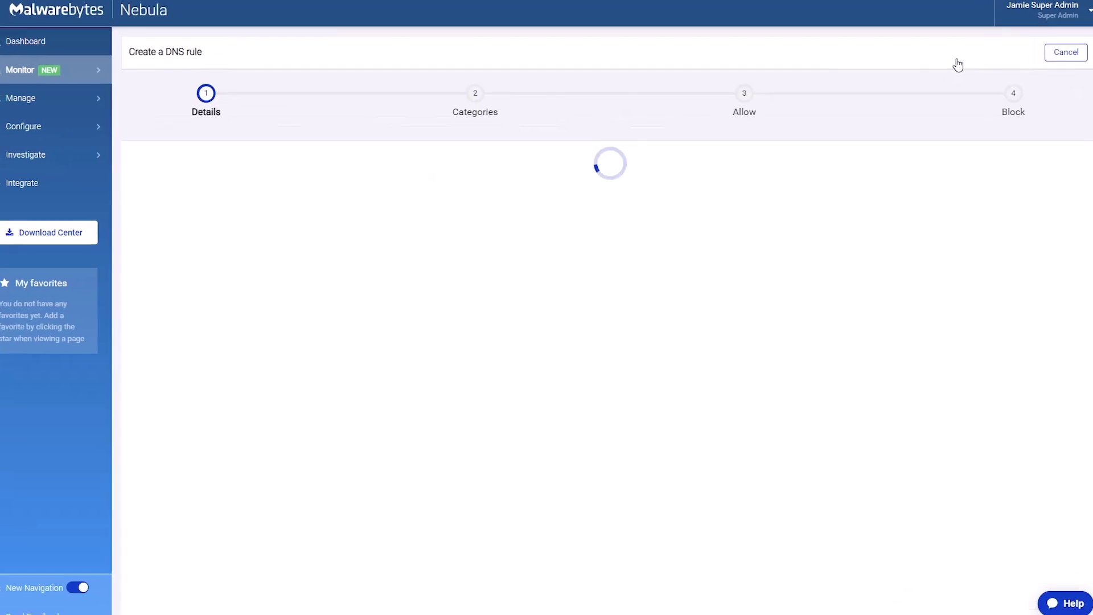
- Name the rule 'IT Policy DNS Rule', assign it to IT Policy, and advance to Categories
left_click(119, 239)
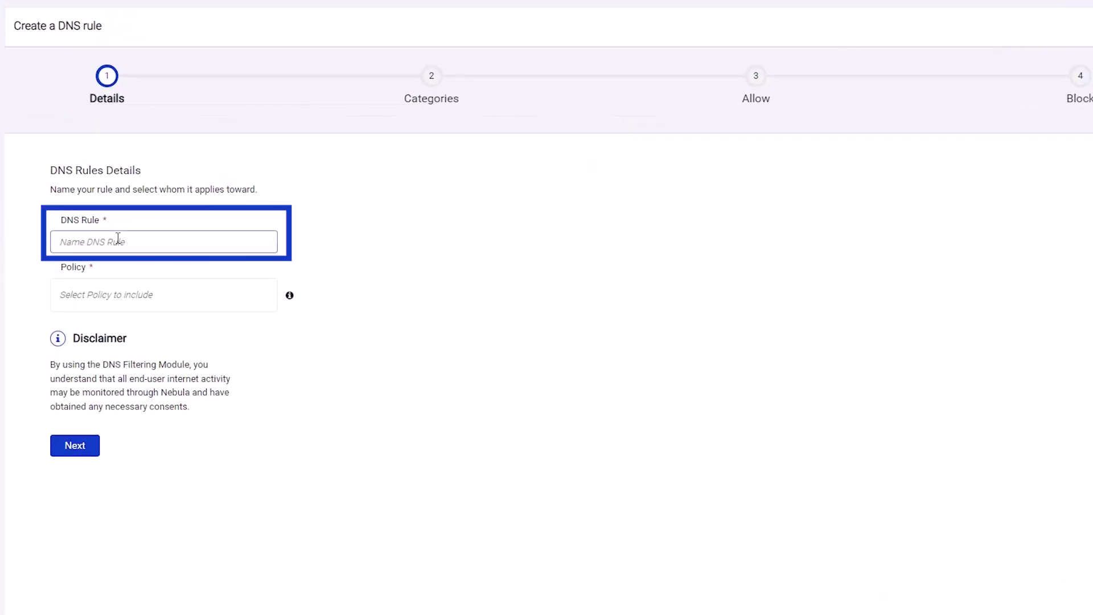
type("IT Policy DNS Rule")
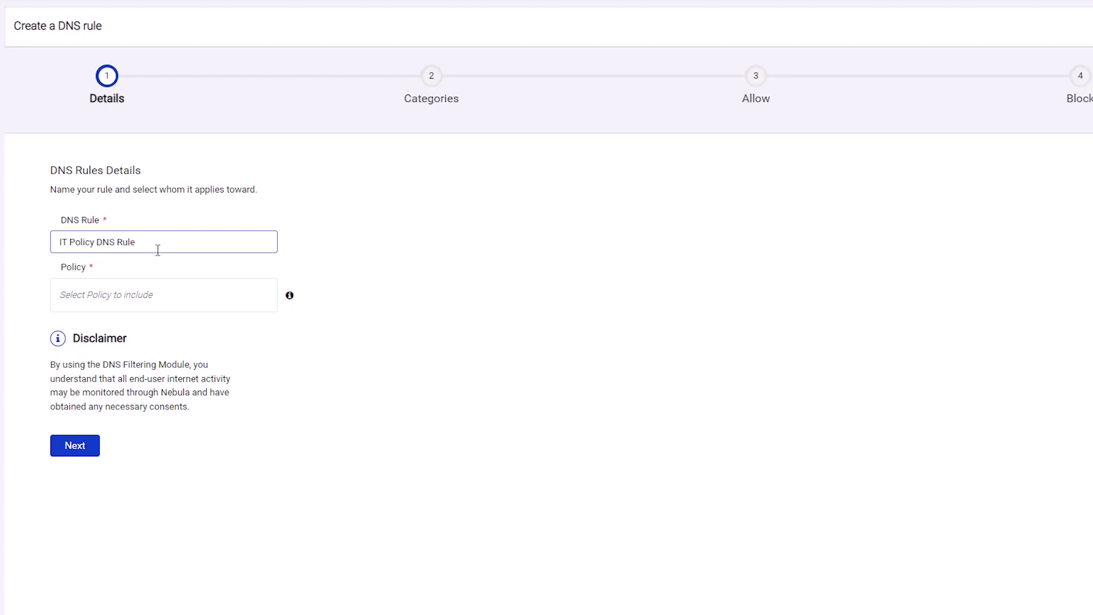
left_click(146, 300)
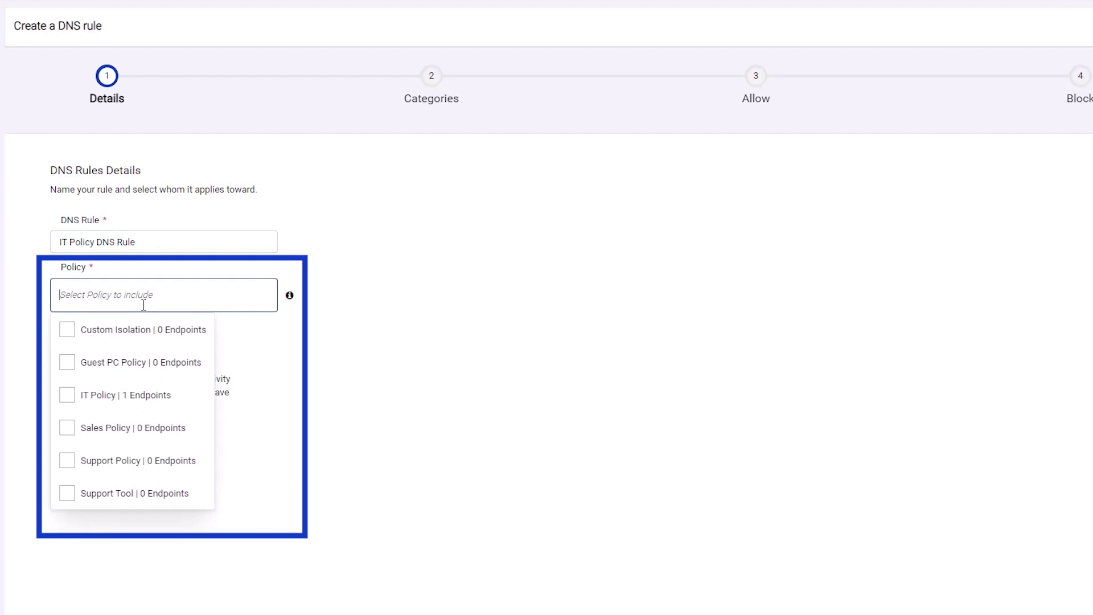
left_click(69, 394)
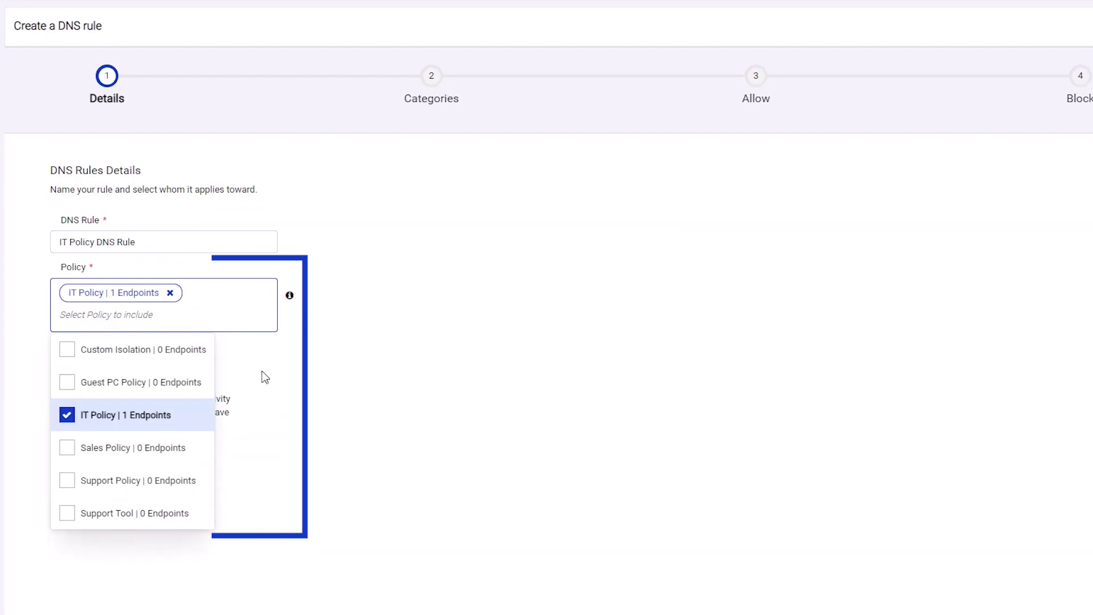
left_click(330, 374)
left_click(89, 470)
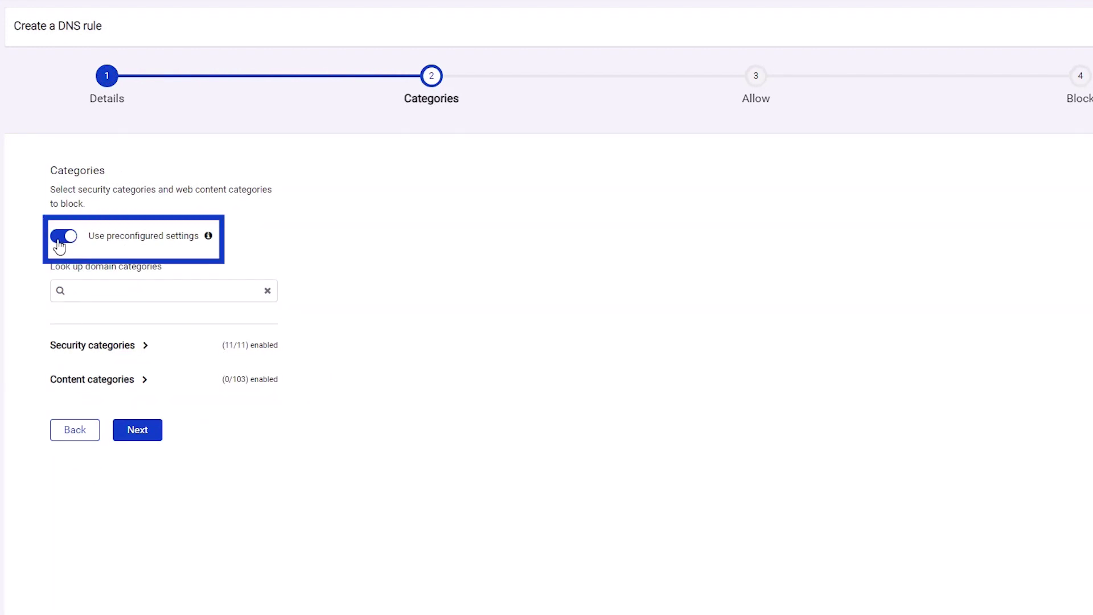
- Block the Television category under Content categories > Entertainment
left_click(137, 345)
scroll(153, 355, "down", 2)
scroll(154, 355, "down", 1)
scroll(153, 355, "down", 1)
scroll(154, 355, "down", 1)
scroll(154, 355, "down", 1)
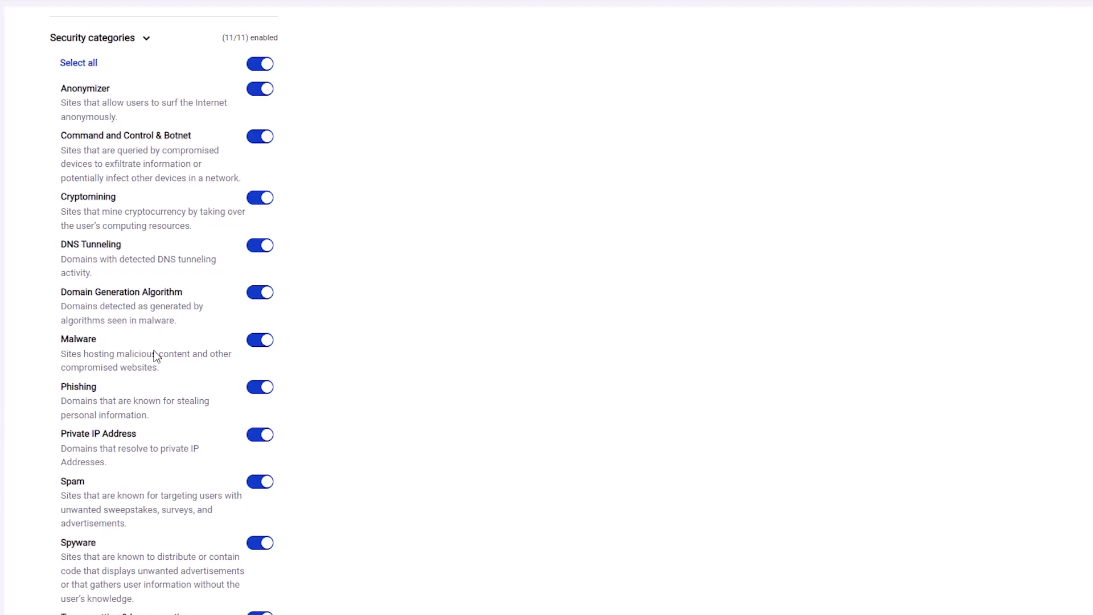
scroll(155, 355, "up", 3)
left_click(130, 250)
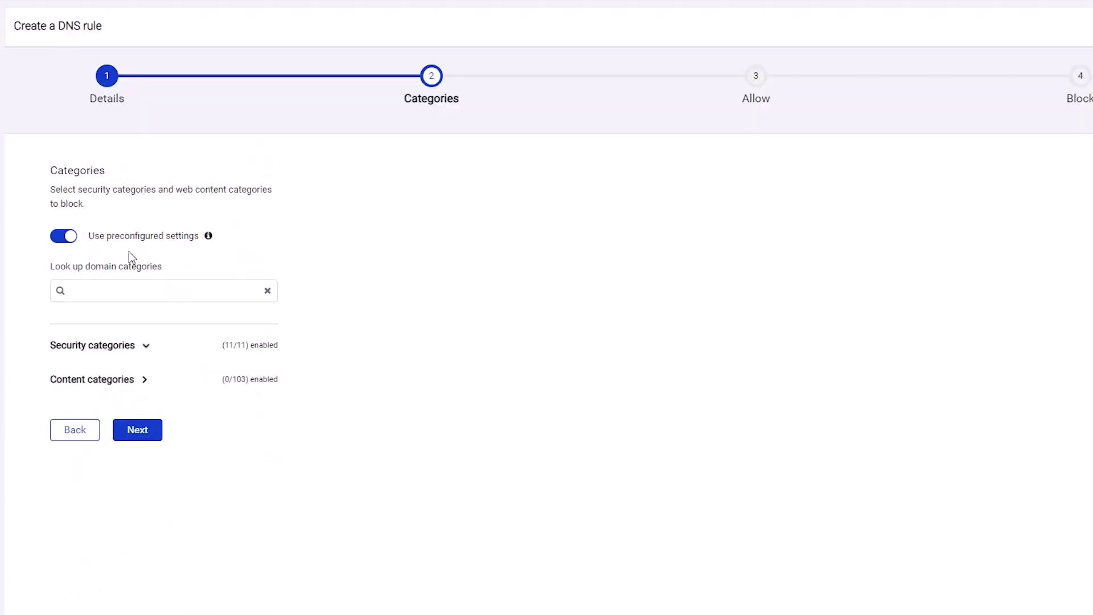
left_click(135, 380)
scroll(134, 386, "down", 2)
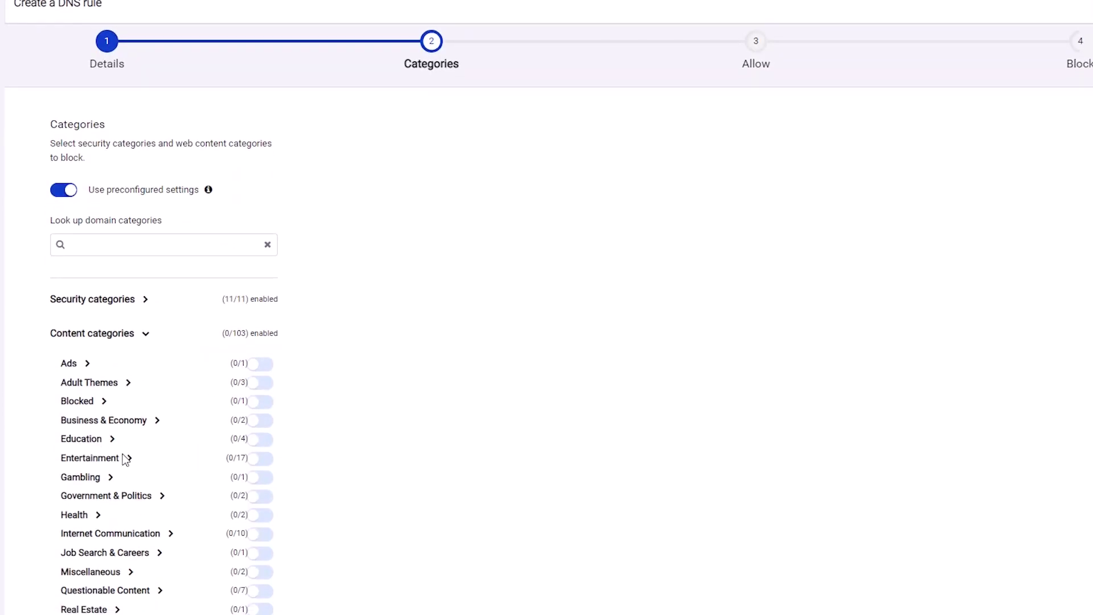
left_click(129, 457)
scroll(125, 387, "down", 1)
scroll(124, 386, "down", 1)
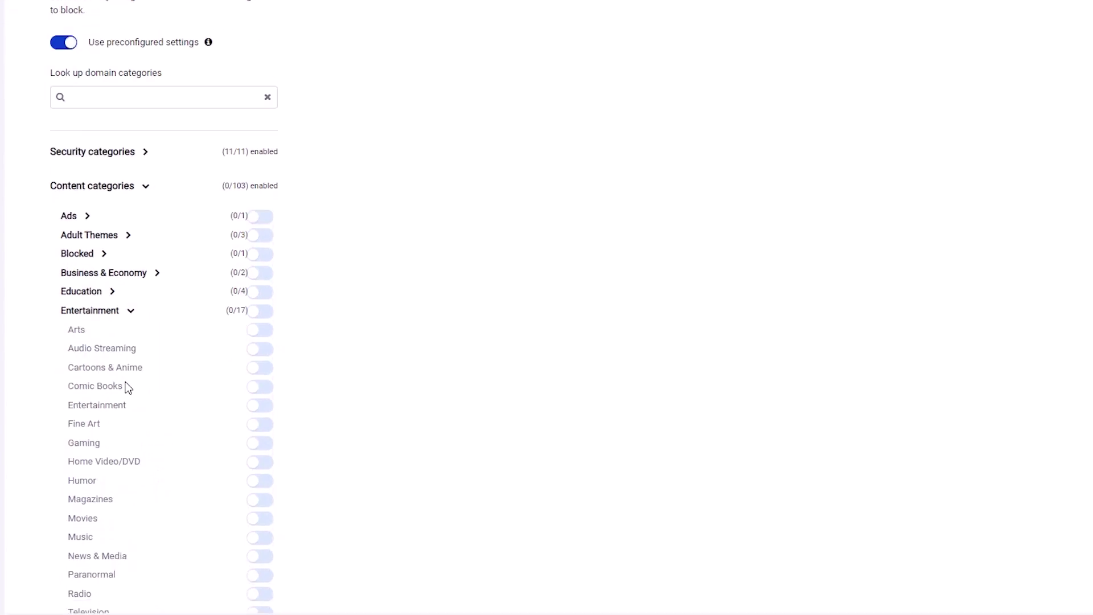
scroll(125, 387, "down", 1)
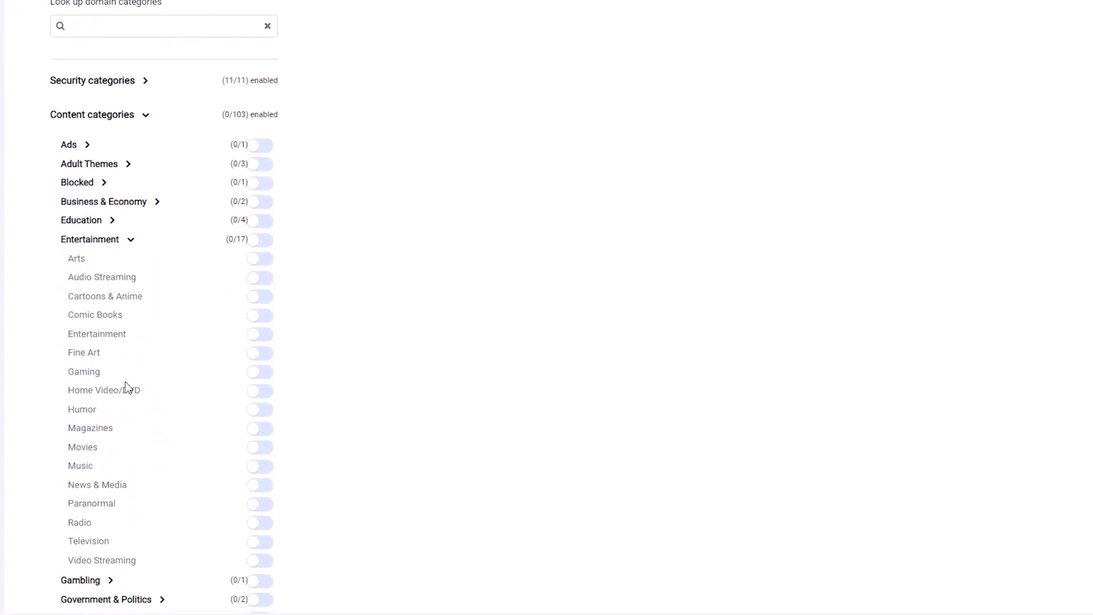
left_click(264, 544)
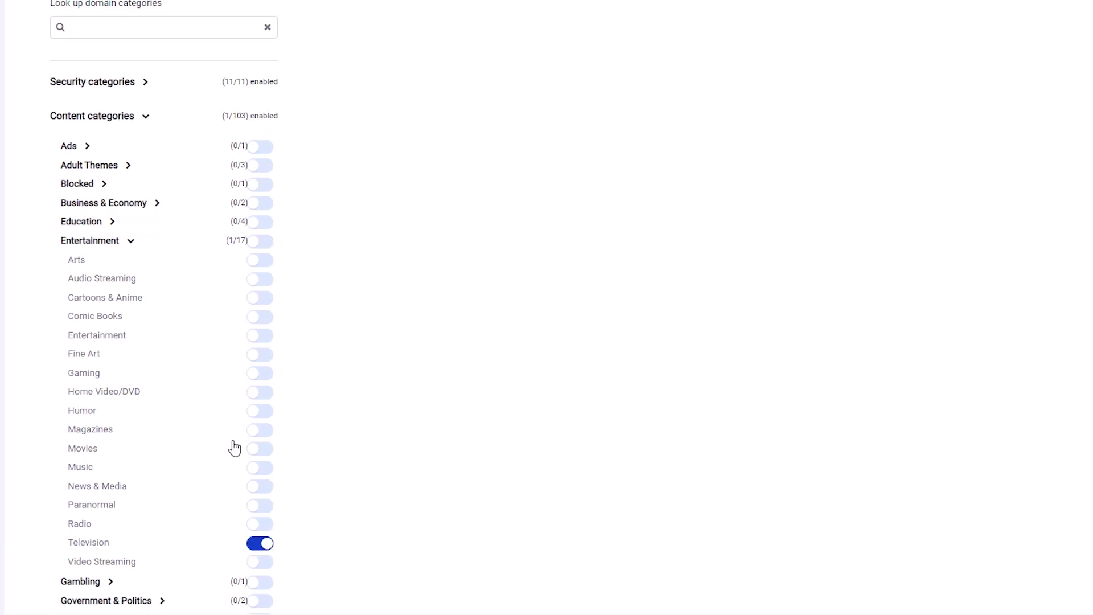
scroll(231, 447, "up", 1)
- Look up boredgames.com's category, block Gaming, and advance to the Allow step
left_click(161, 44)
type("boredgames.com")
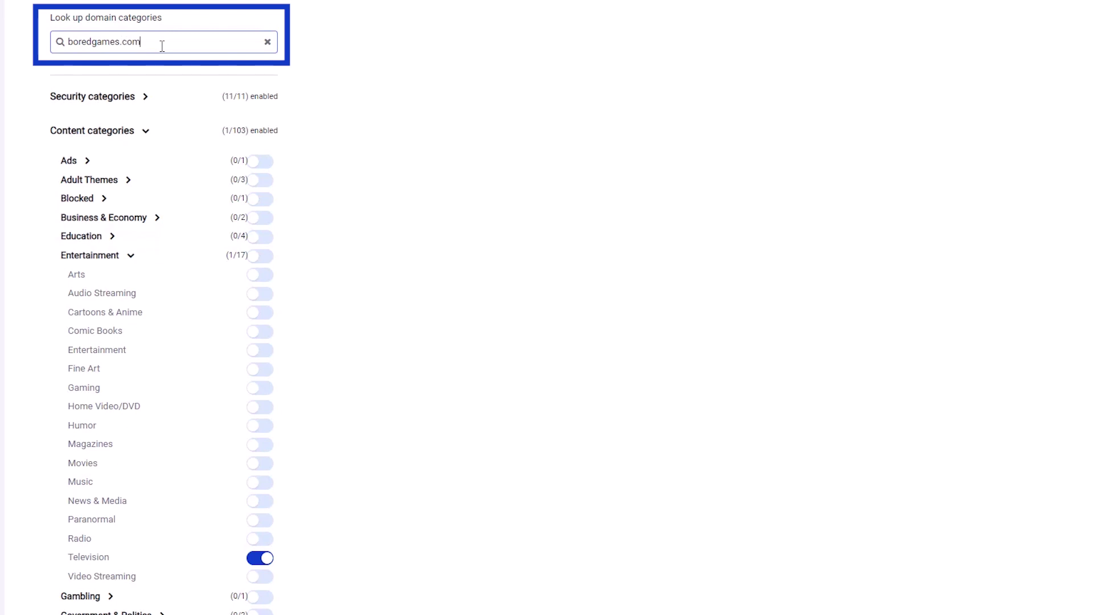
key("Return")
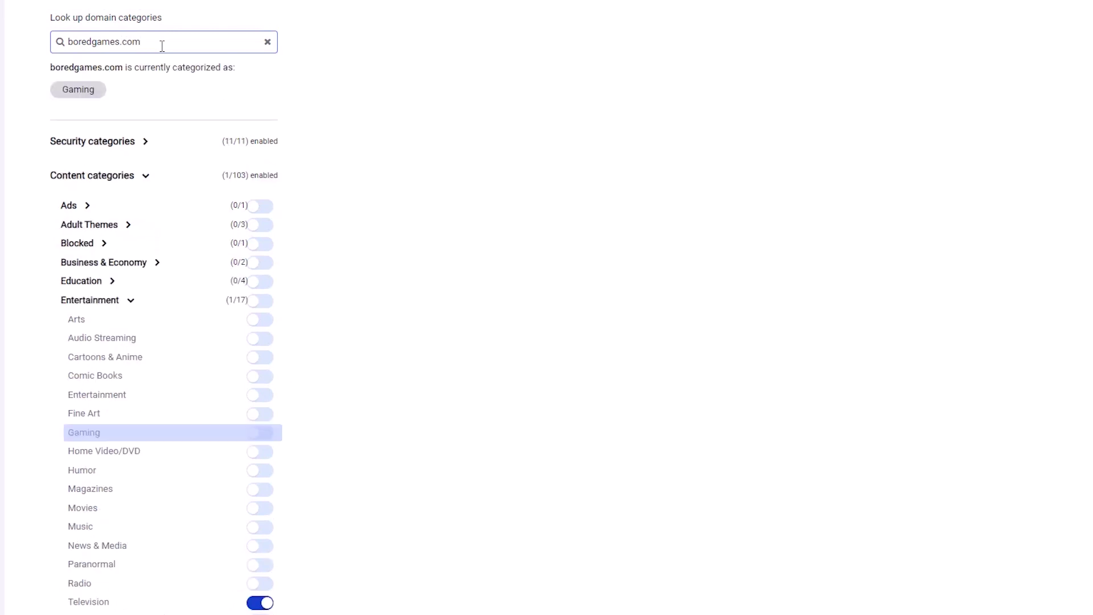
left_click(263, 435)
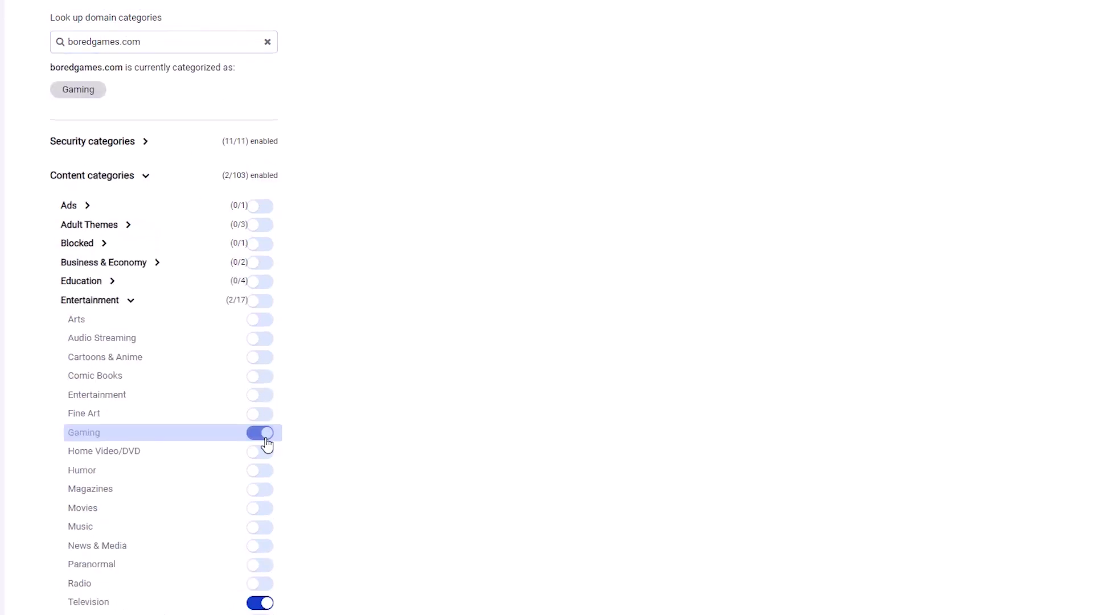
scroll(266, 443, "down", 5)
scroll(239, 479, "down", 1)
left_click(149, 574)
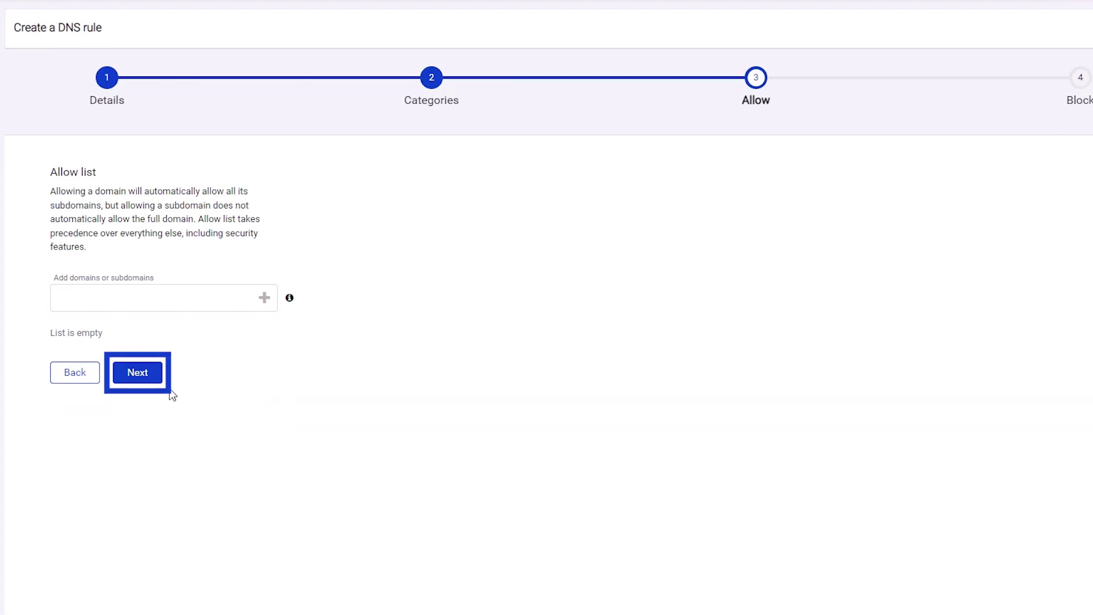
- Complete the rule, leaving the allow and block lists empty
left_click(158, 381)
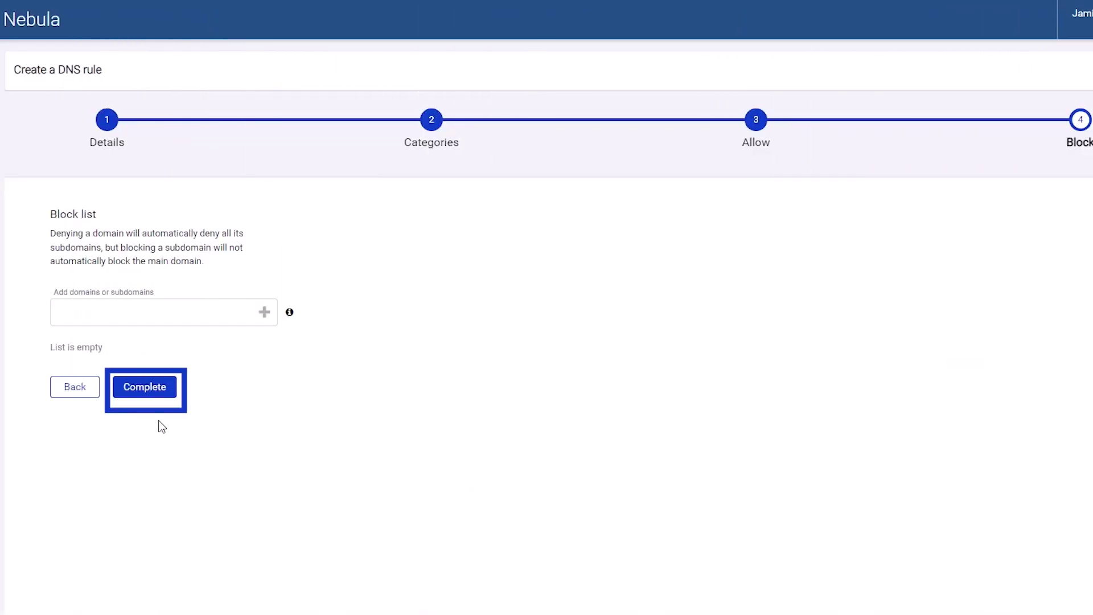
left_click(144, 387)
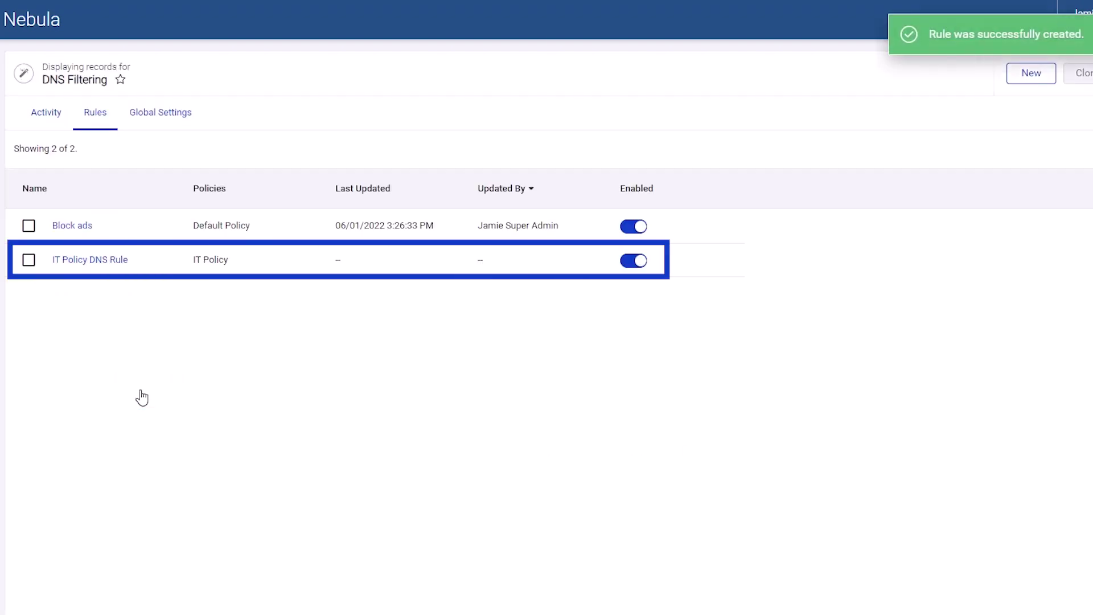